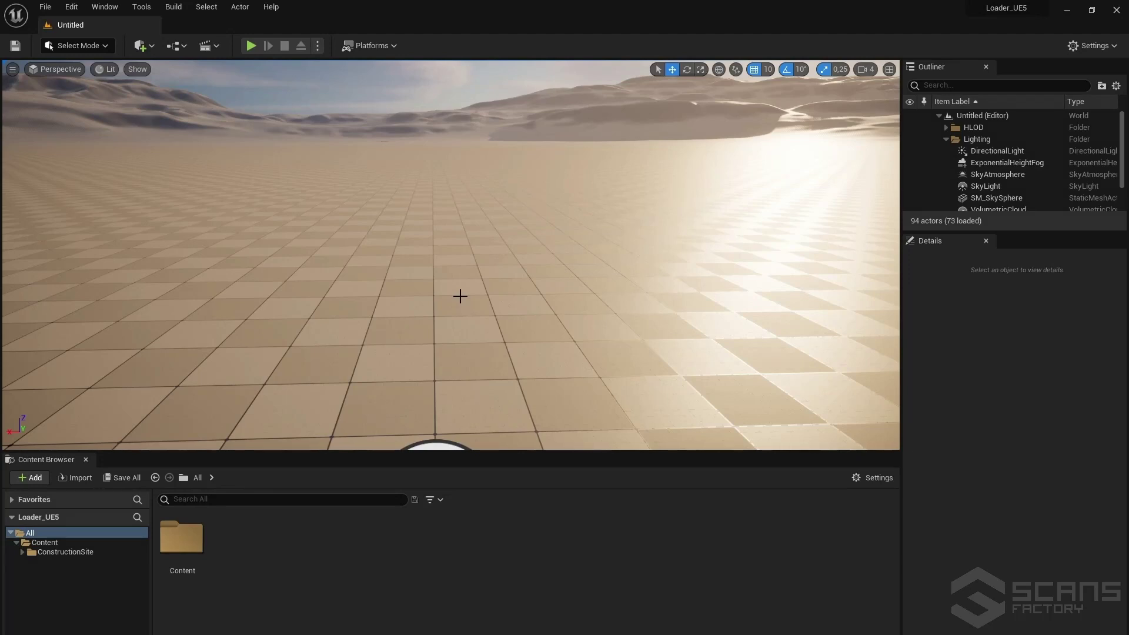
- Import the config file from the Input - Construction Site Bulldozer folder into the project's Input settings and expand the action and axis mappings
left_click(71, 7)
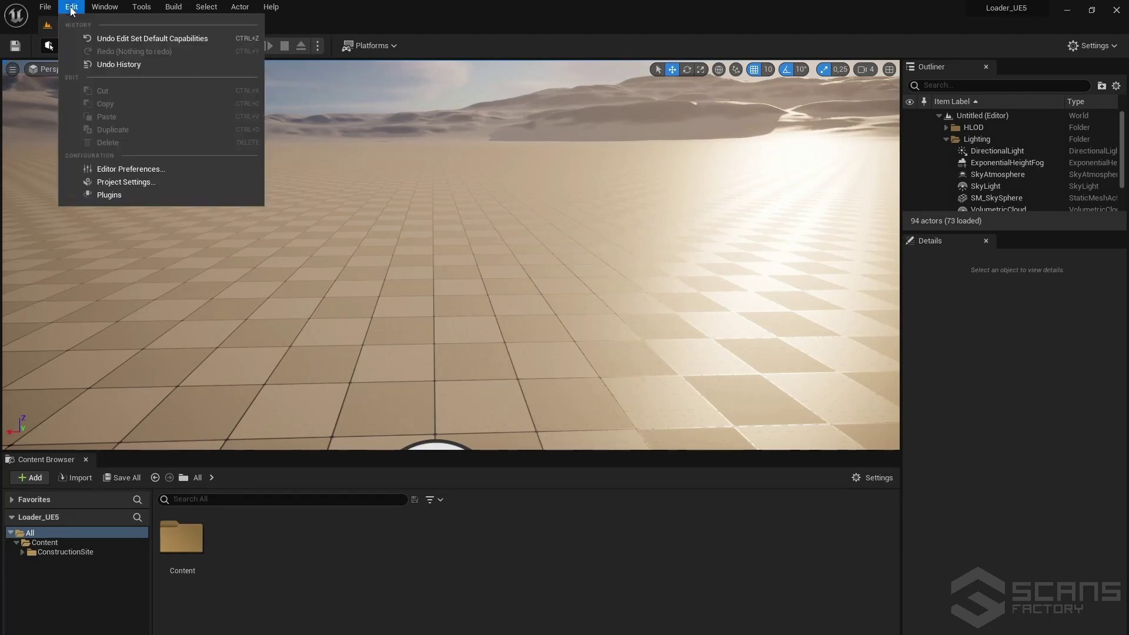
left_click(165, 181)
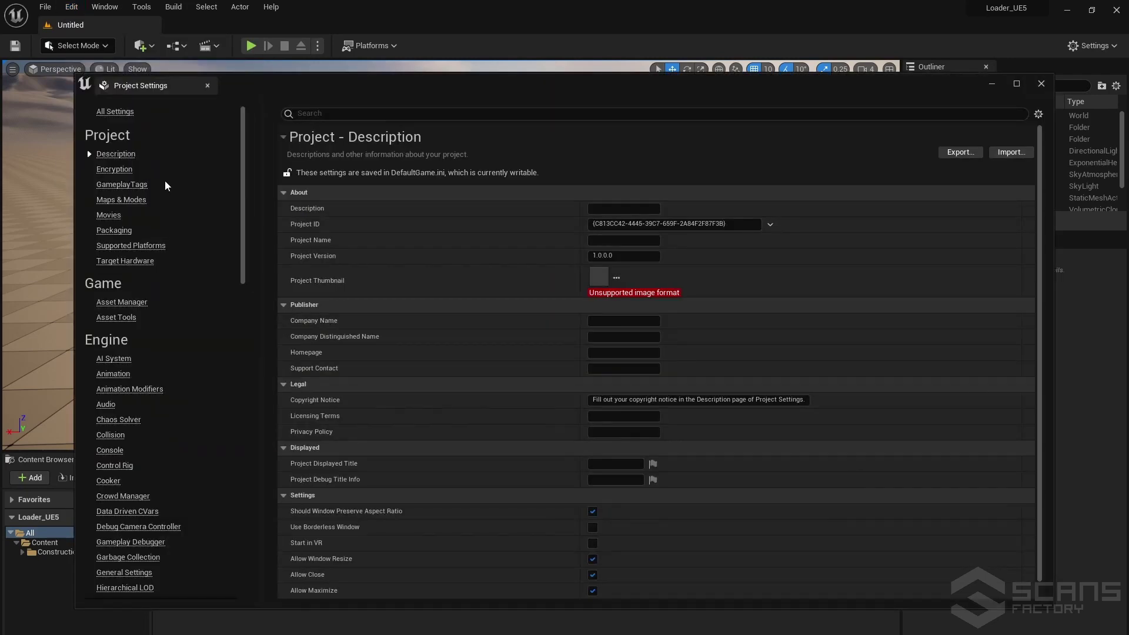
left_click_drag(245, 160, 235, 246)
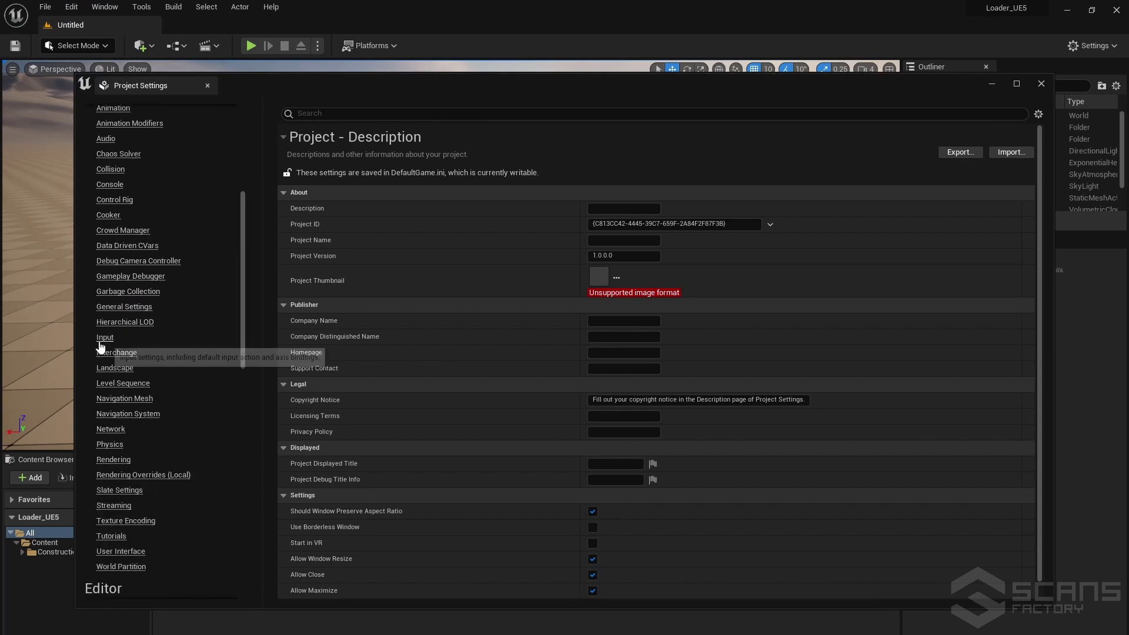
left_click(104, 337)
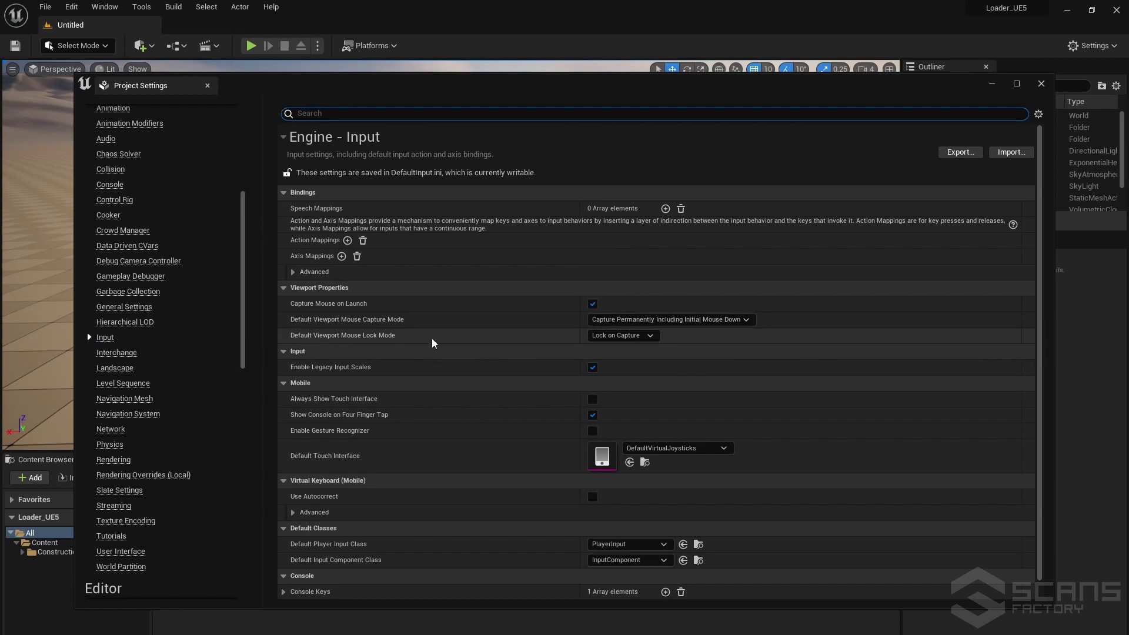
left_click(1007, 154)
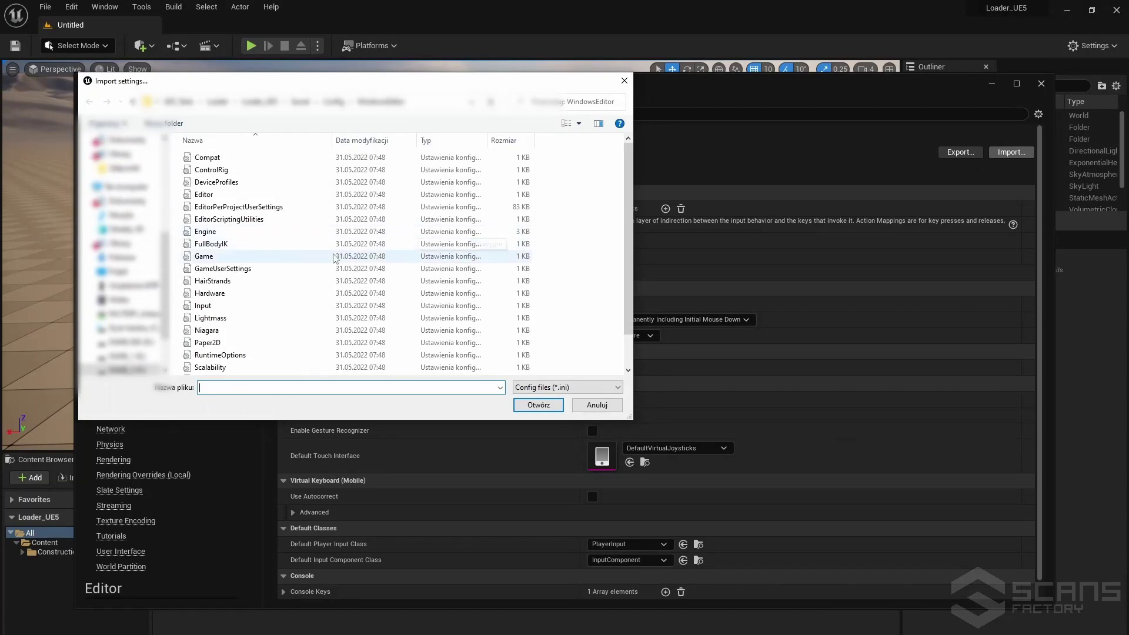
left_click(126, 258)
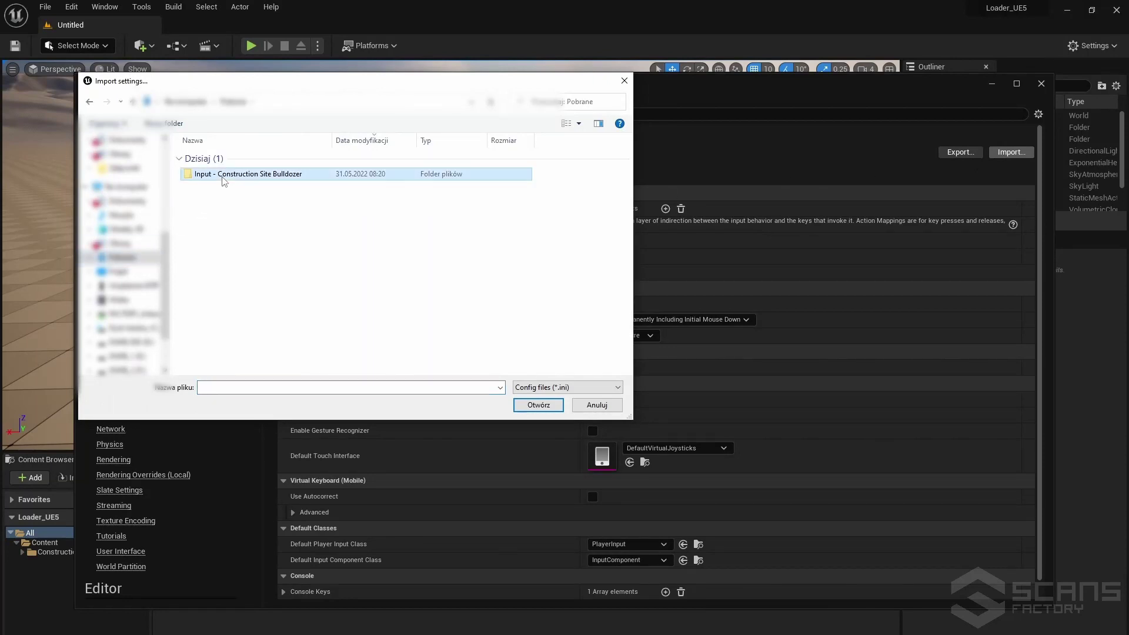
double_click(222, 174)
double_click(234, 163)
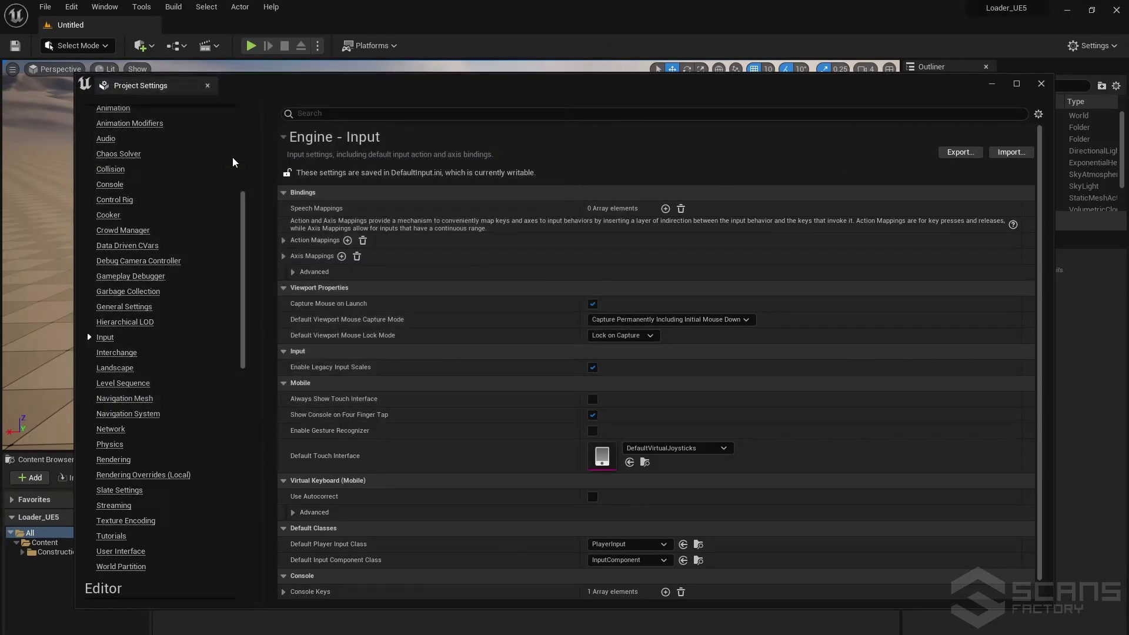
left_click(284, 241)
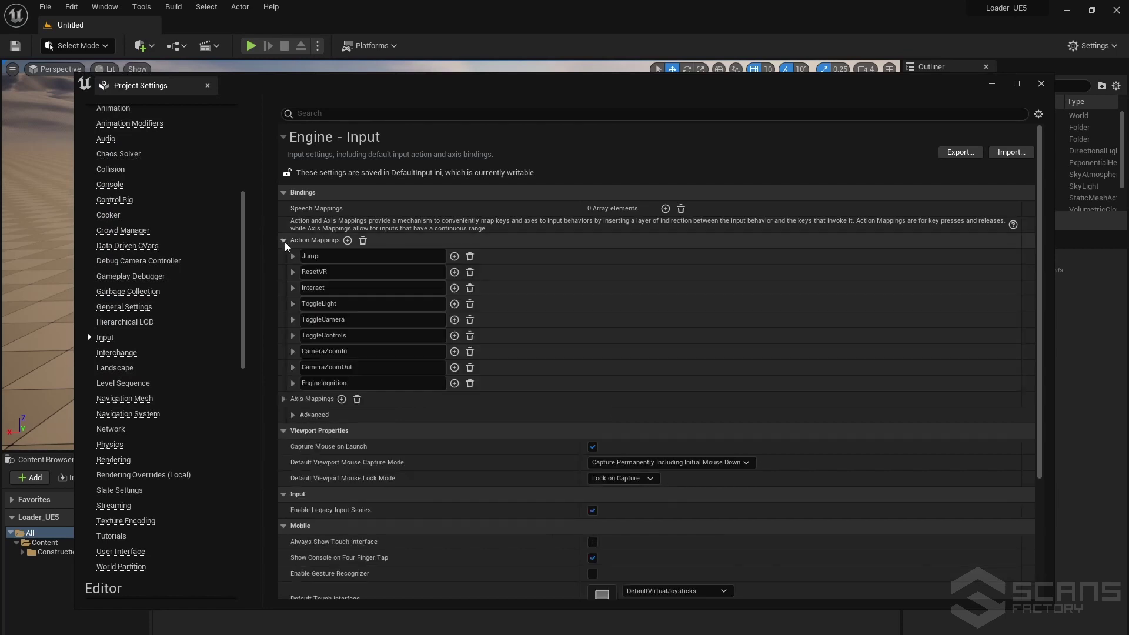
left_click(284, 399)
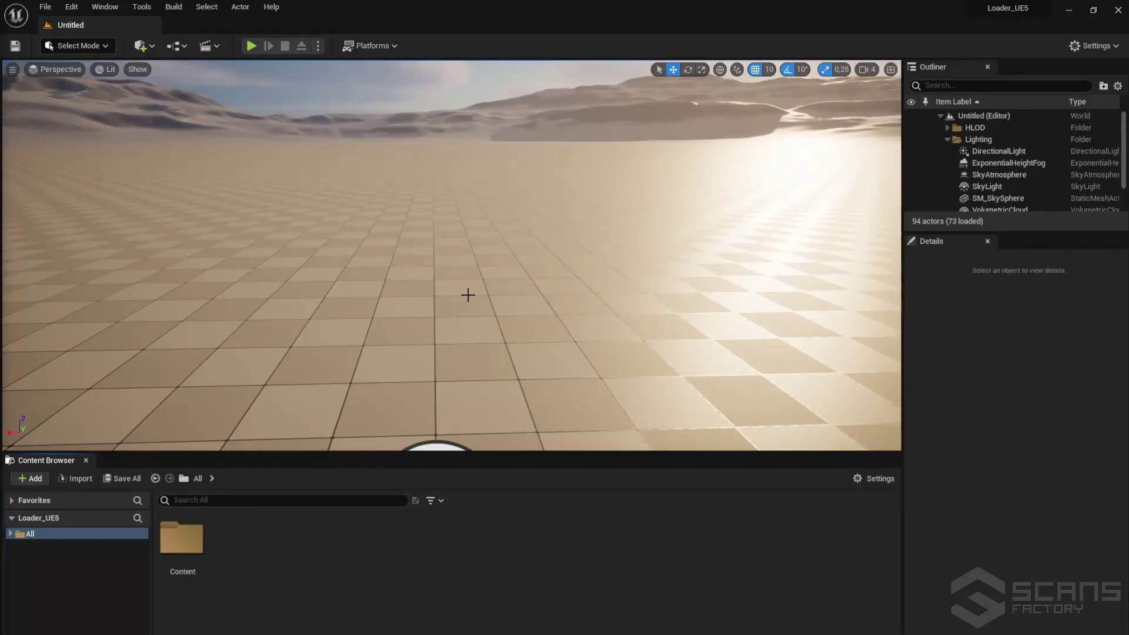
- Set the project's Default GameMode to BP_BulldozerGameMode from the ConstructionSite Blueprints folder
left_click(74, 8)
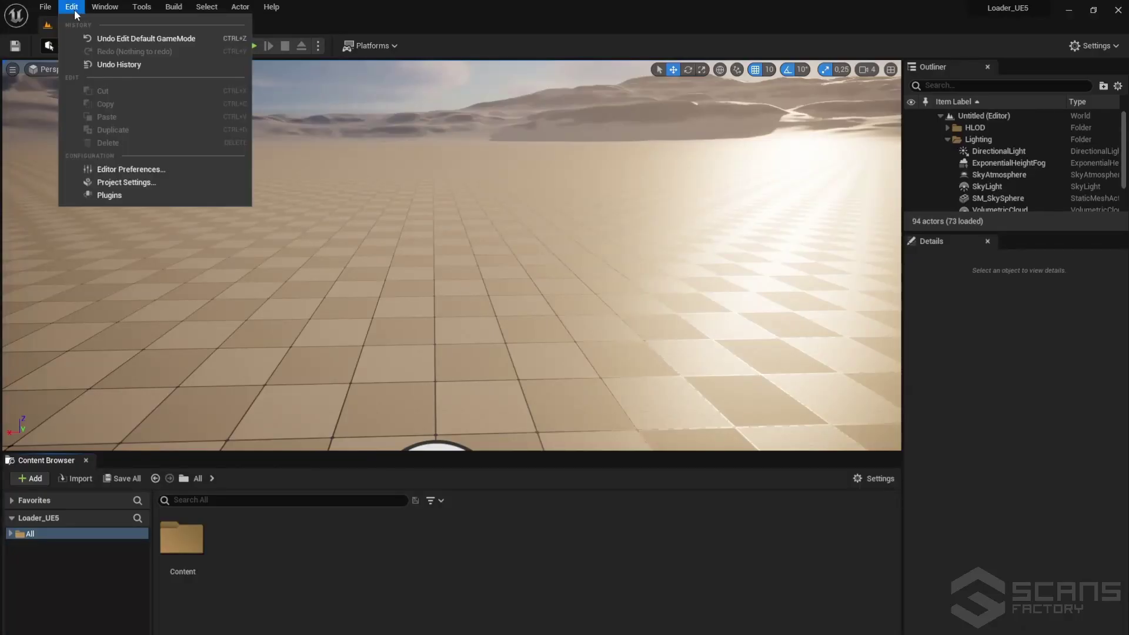
left_click(138, 184)
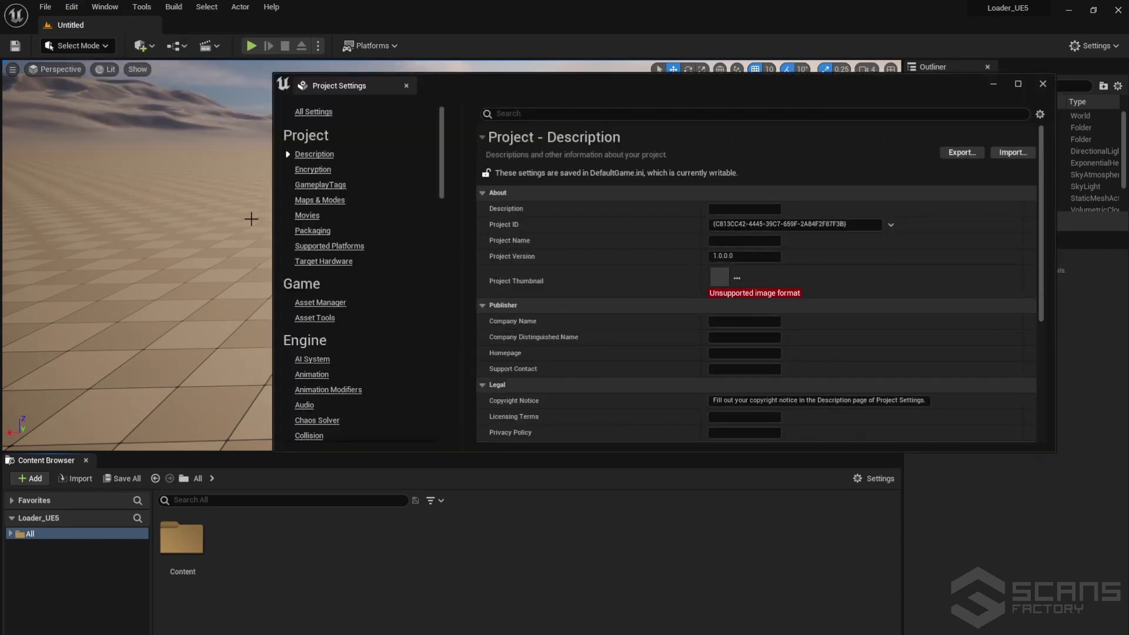
left_click(317, 201)
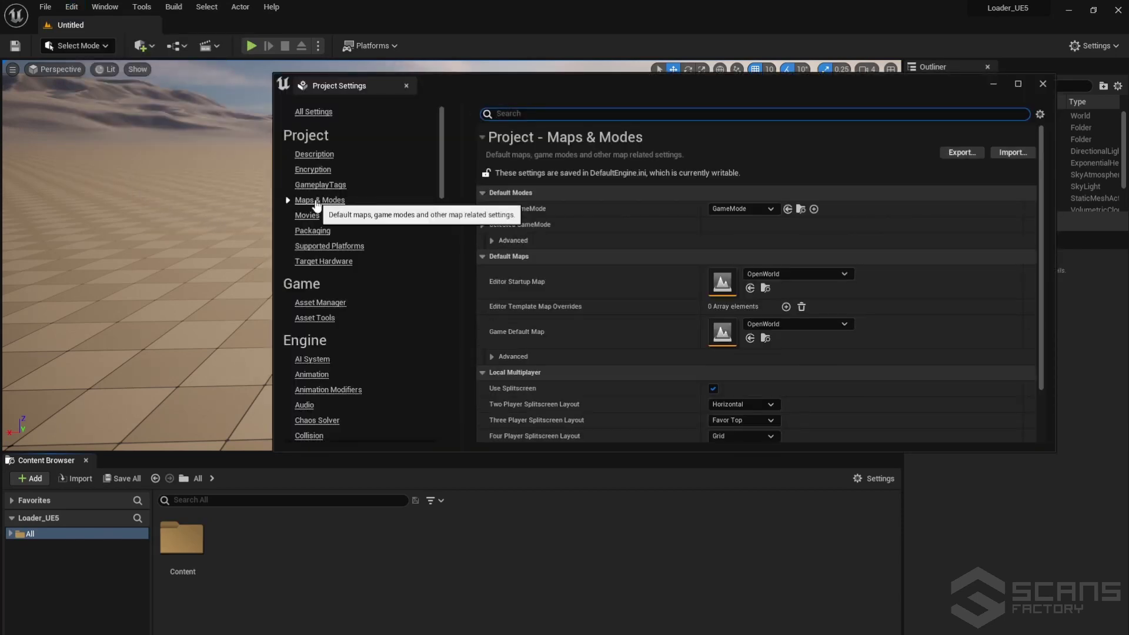
double_click(171, 541)
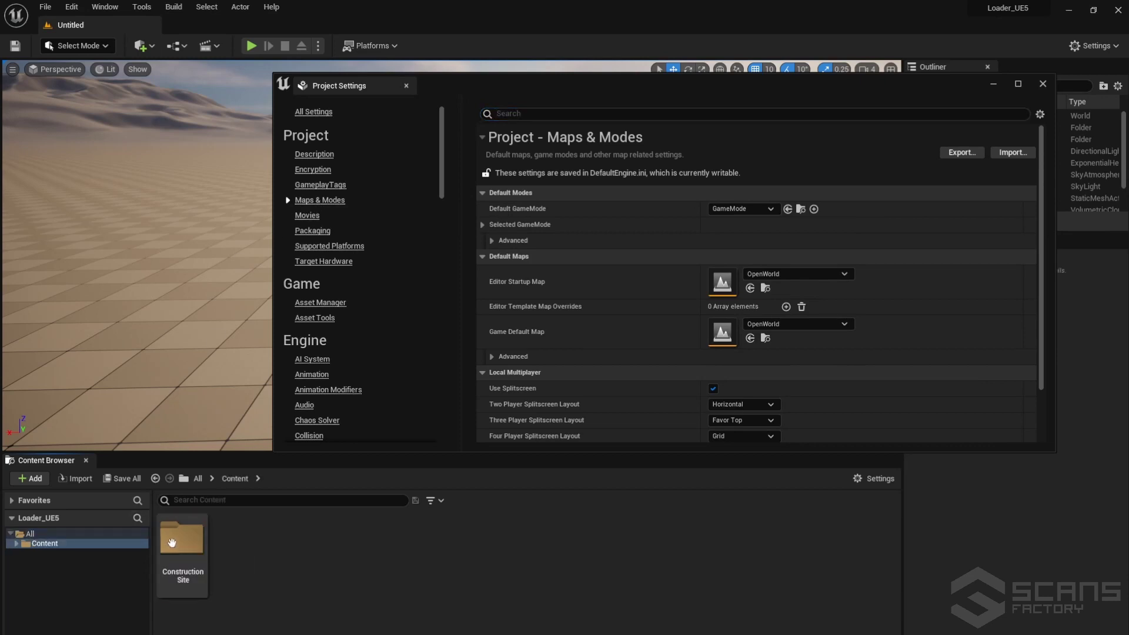
double_click(172, 543)
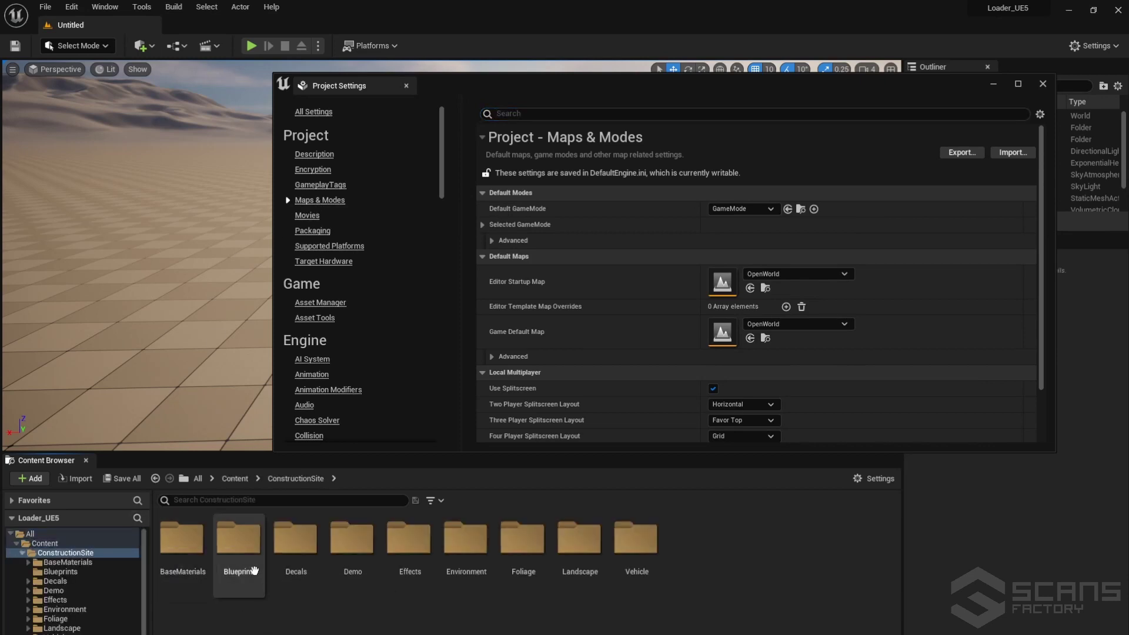
double_click(254, 570)
left_click(184, 550)
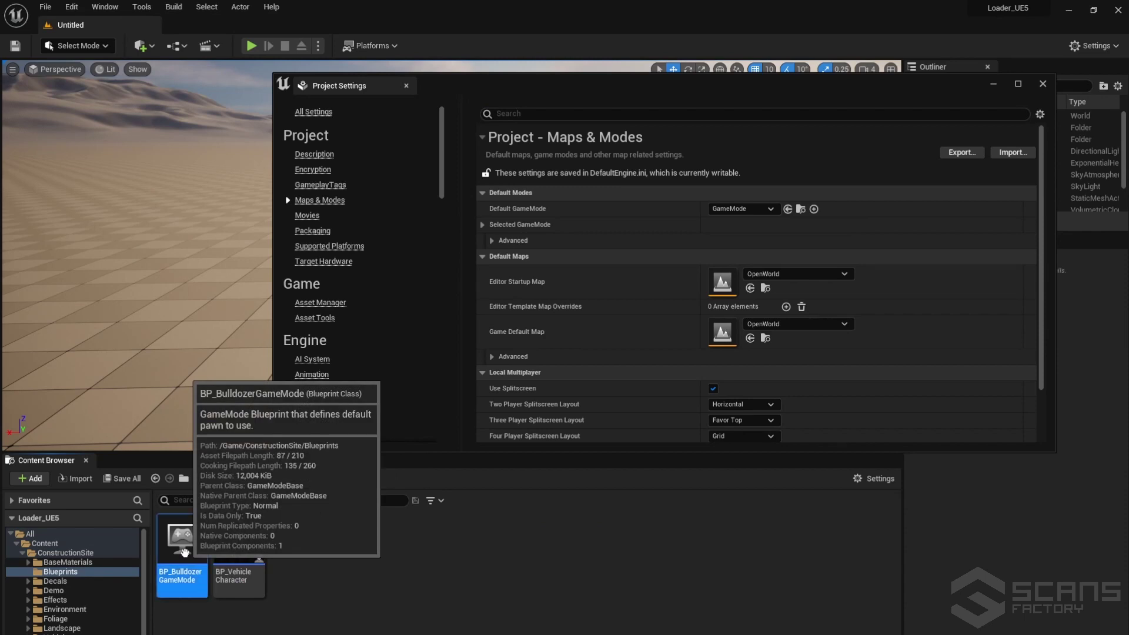
left_click(788, 210)
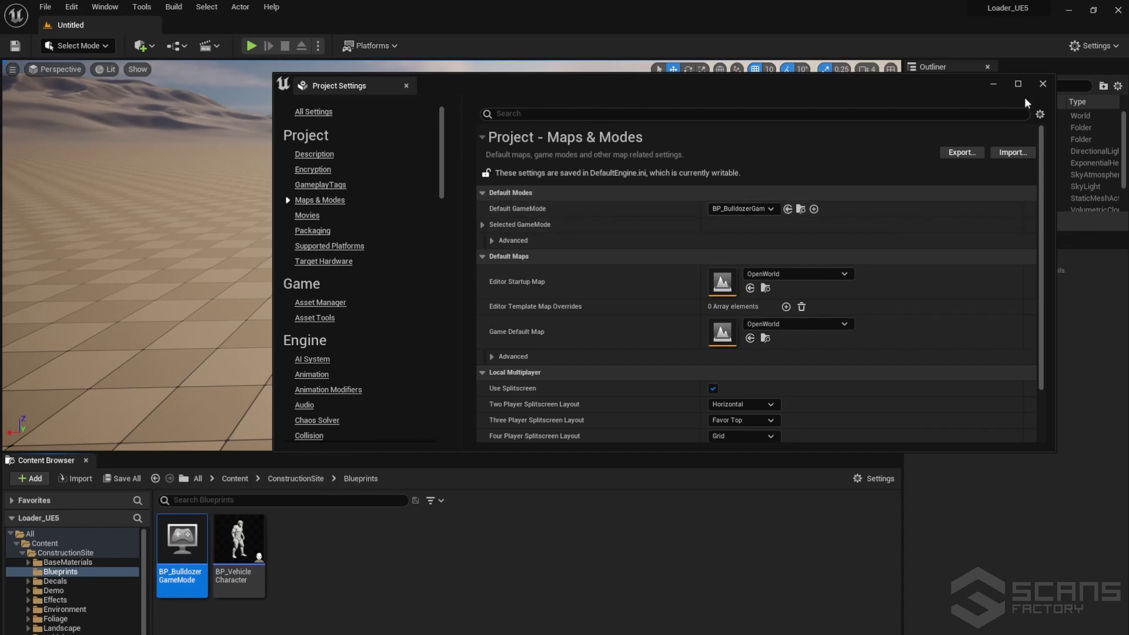
left_click(1043, 86)
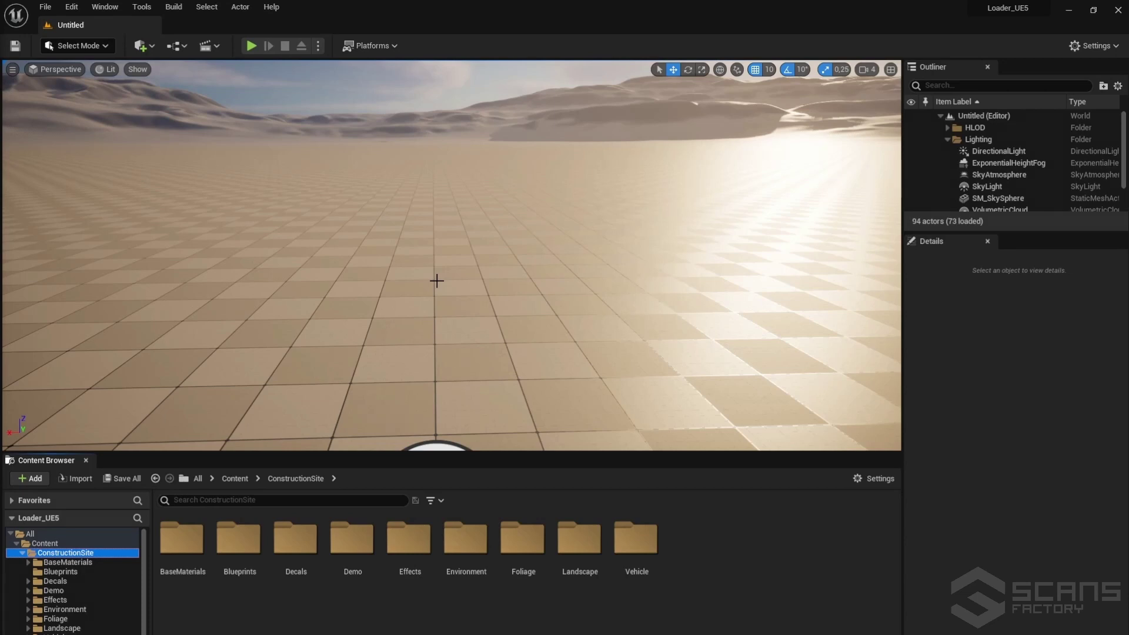
- Check the targeted RHI options for the Windows platform in the project settings
left_click(70, 7)
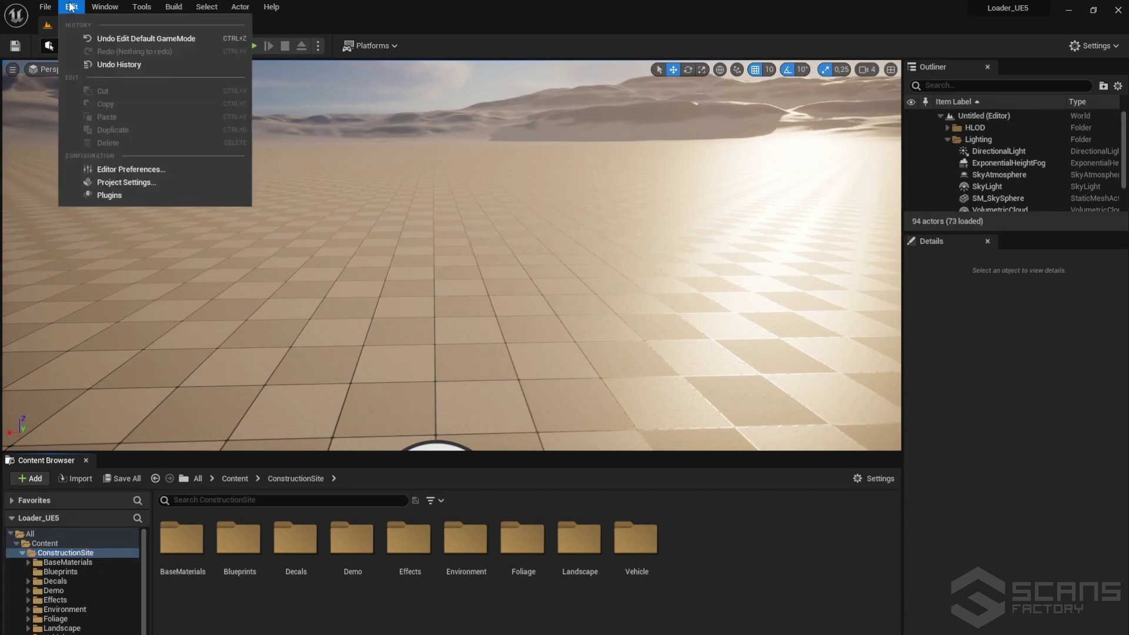
left_click(136, 182)
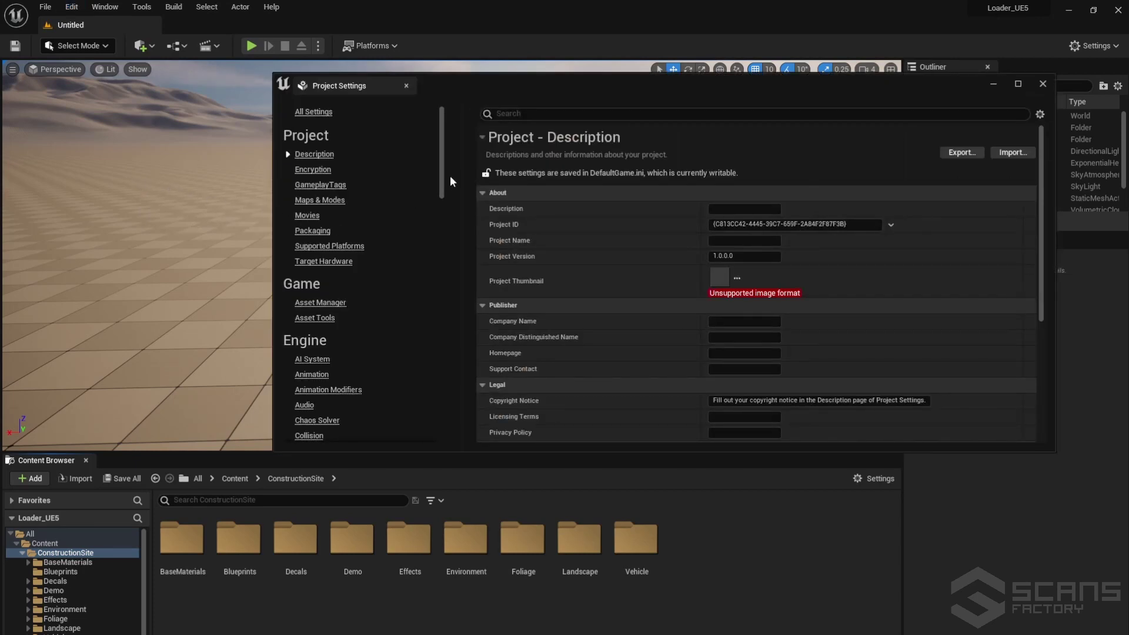
left_click_drag(441, 175, 447, 360)
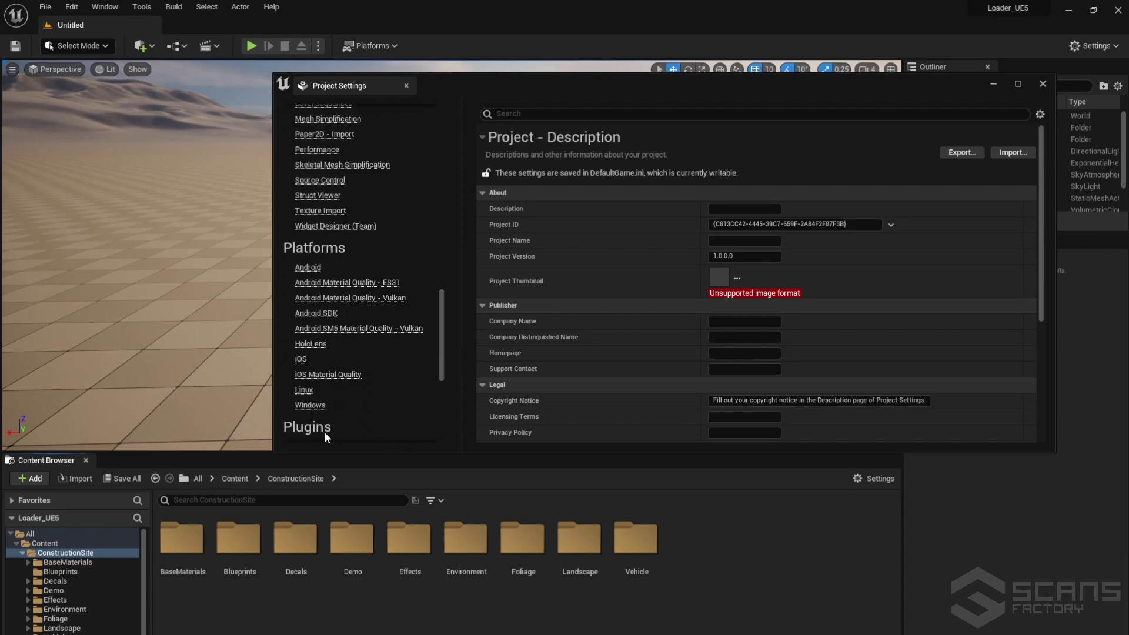
left_click(311, 409)
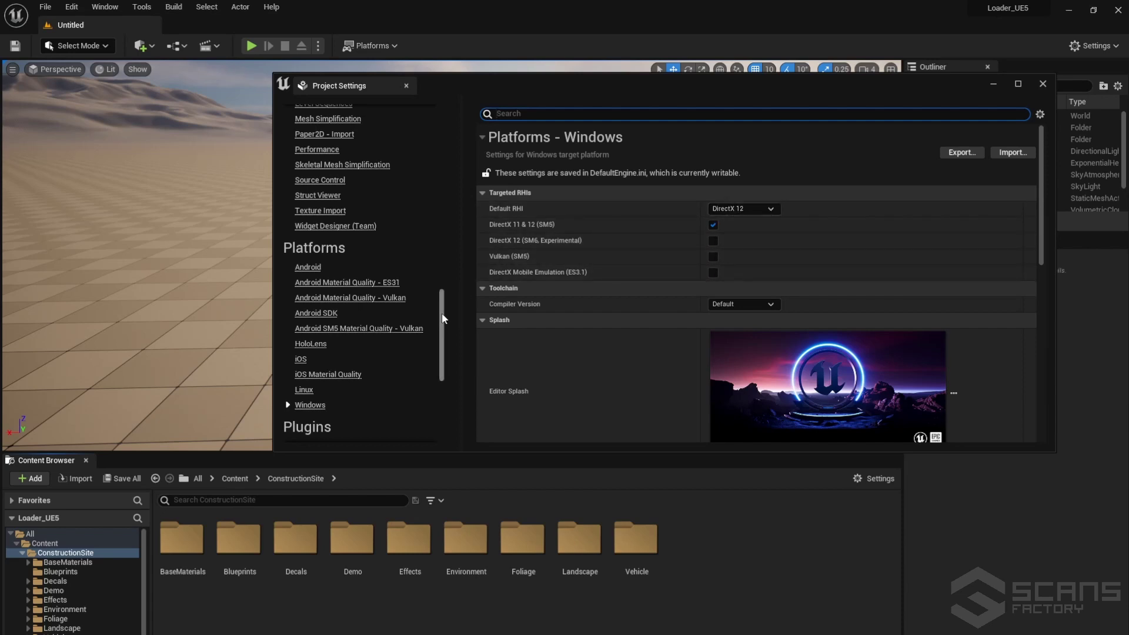
- Enable virtual texture support in the project's engine Rendering settings and close the settings window
left_click_drag(442, 315, 447, 241)
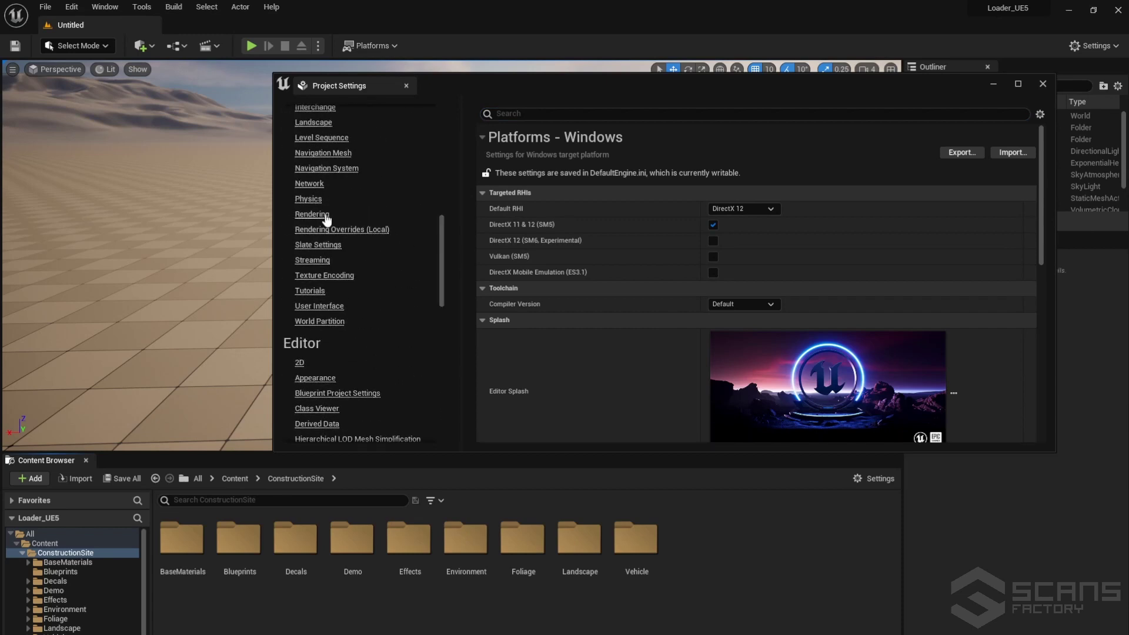
left_click(312, 215)
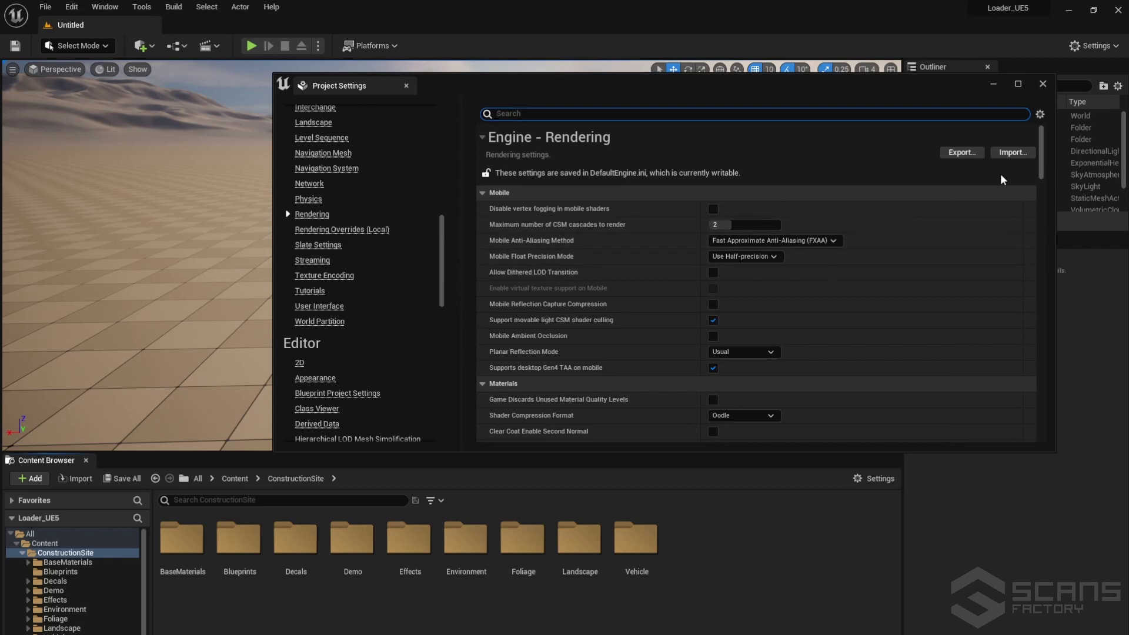
left_click_drag(1044, 169, 1037, 197)
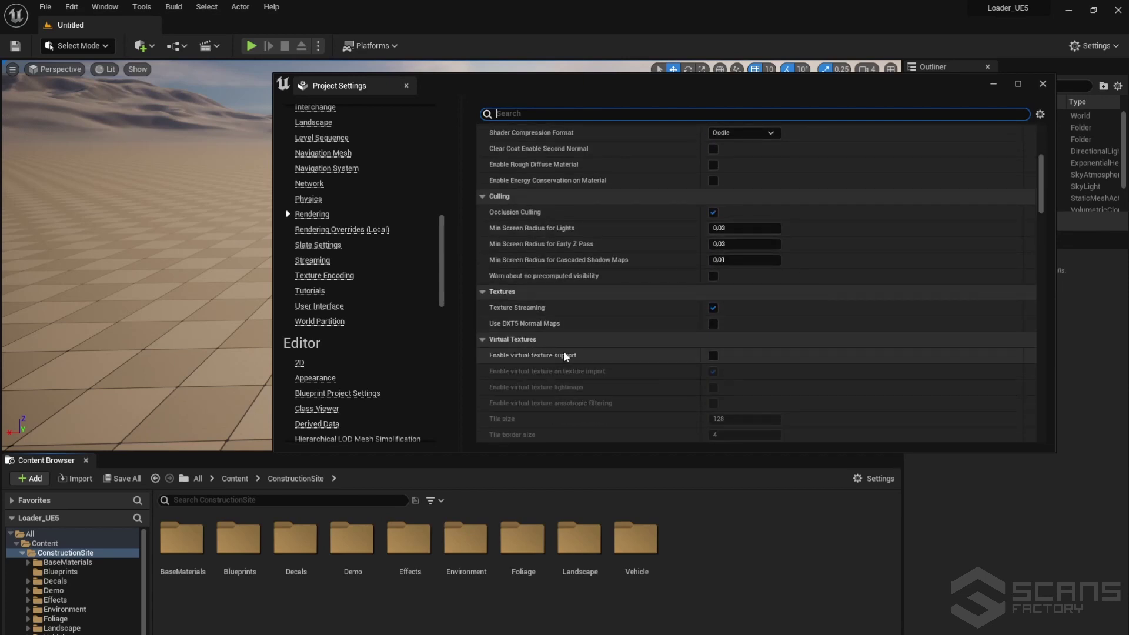
left_click(713, 357)
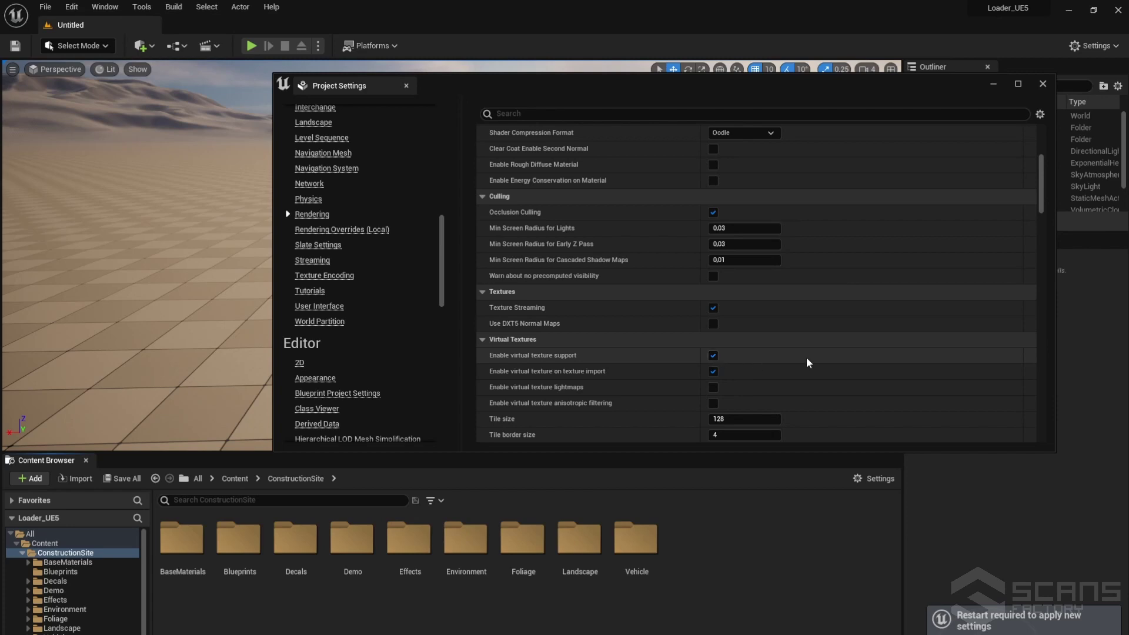
left_click(1043, 83)
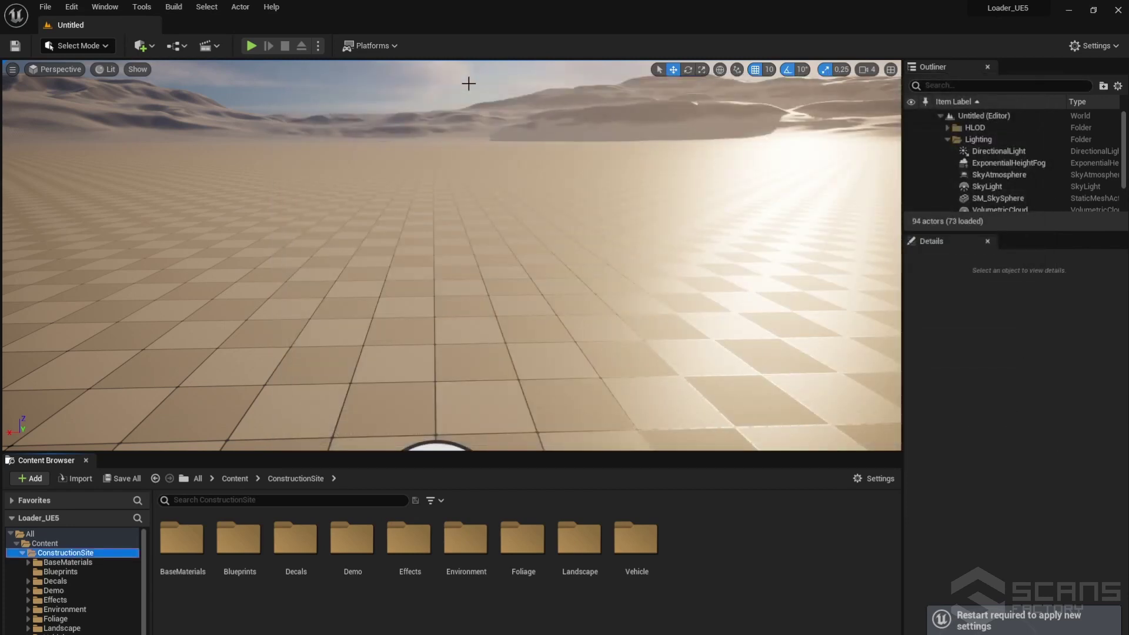
- Enable the experimental Virtual Heightfield Mesh plugin and restart the editor
left_click(72, 7)
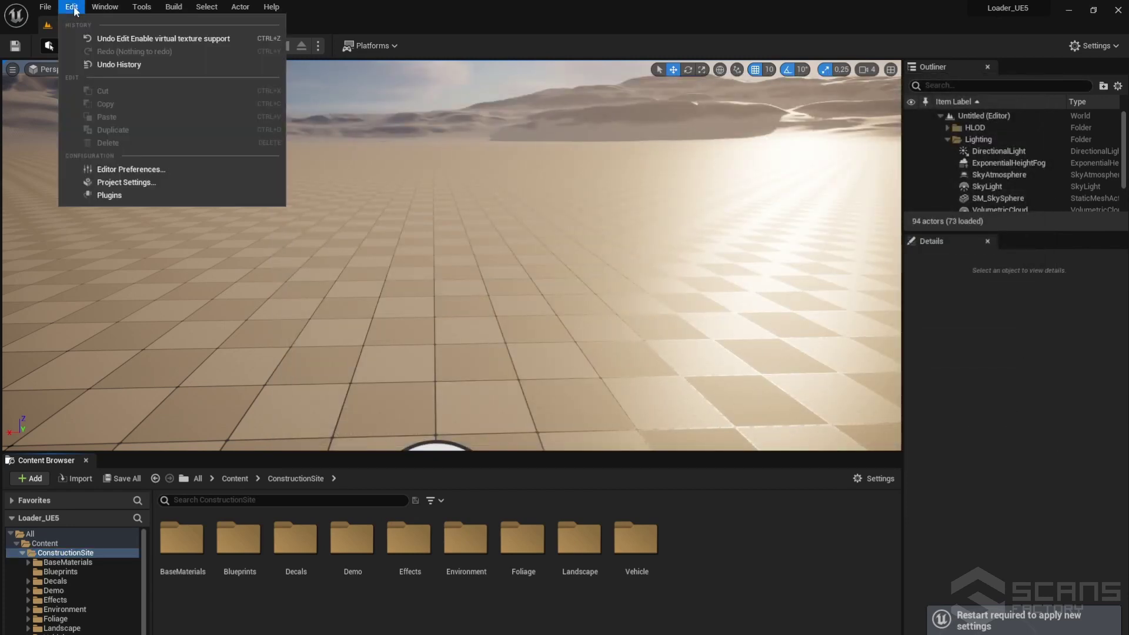
left_click(128, 195)
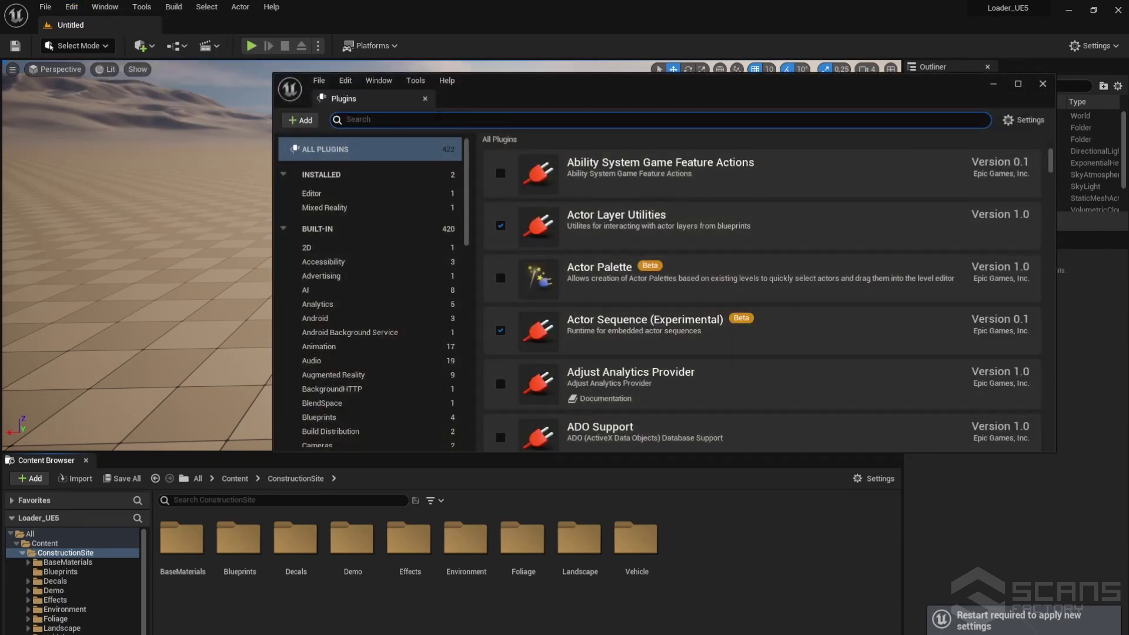
type("virtual")
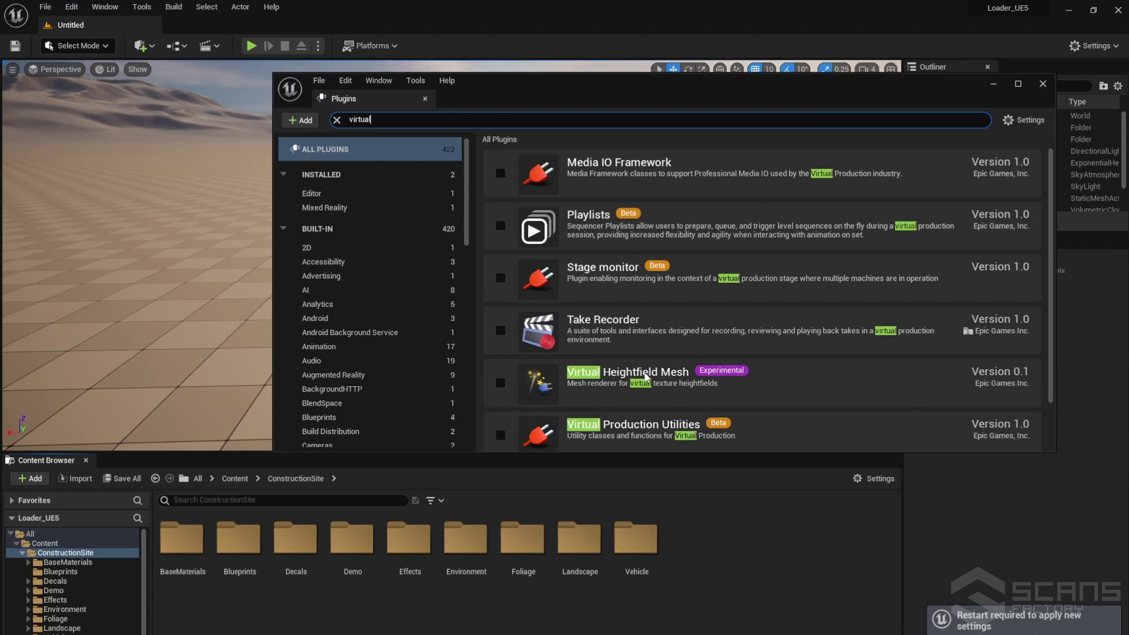
left_click(500, 383)
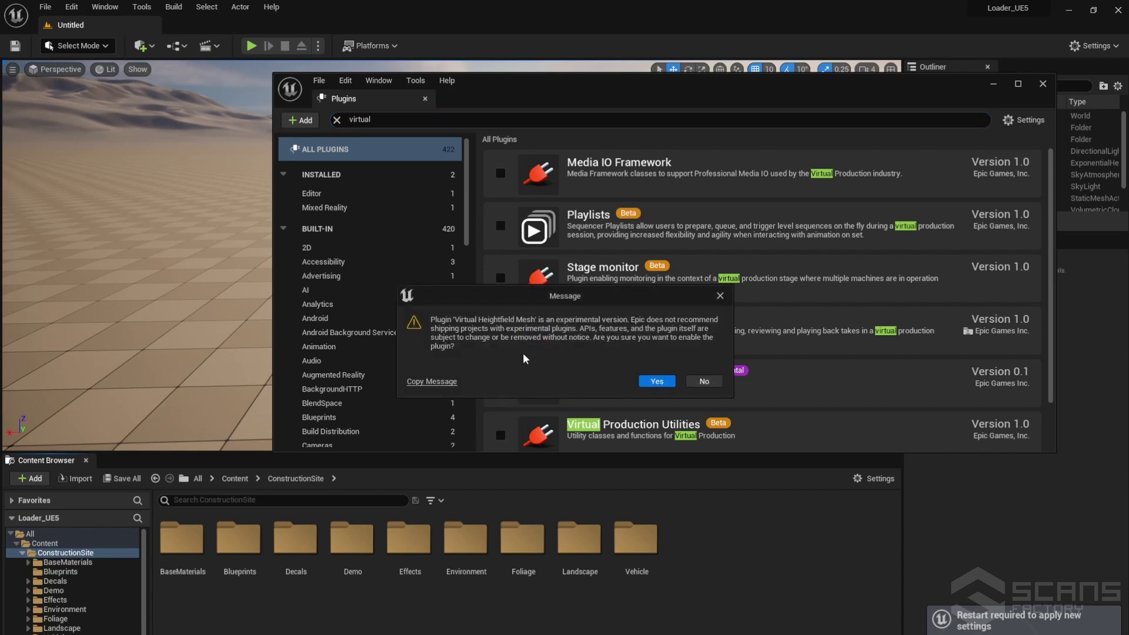
left_click(657, 383)
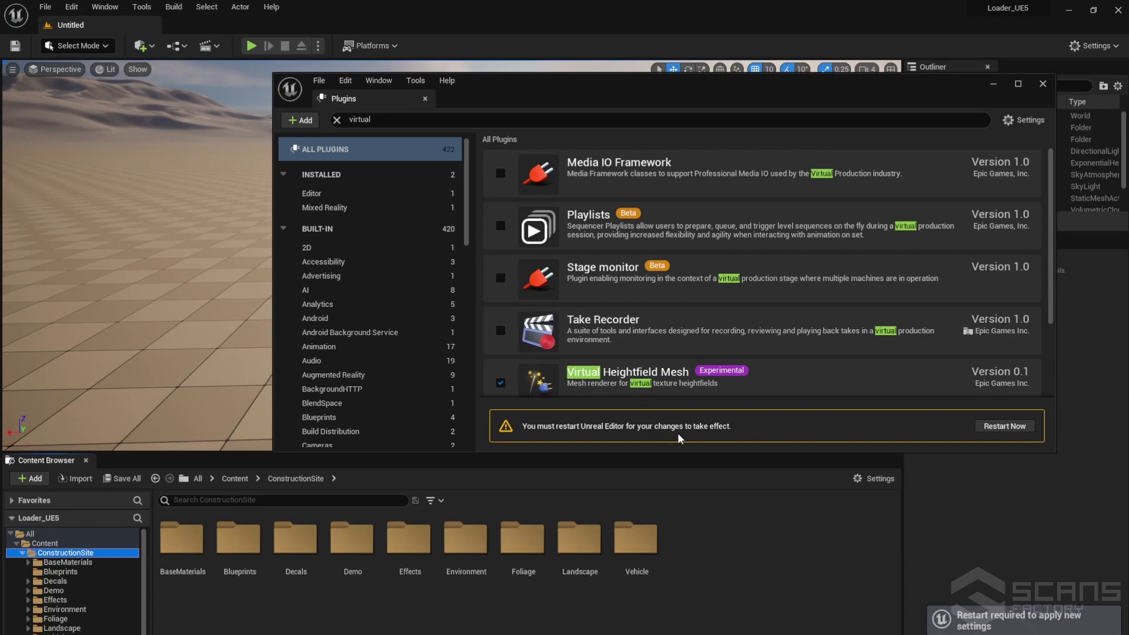
left_click(1011, 425)
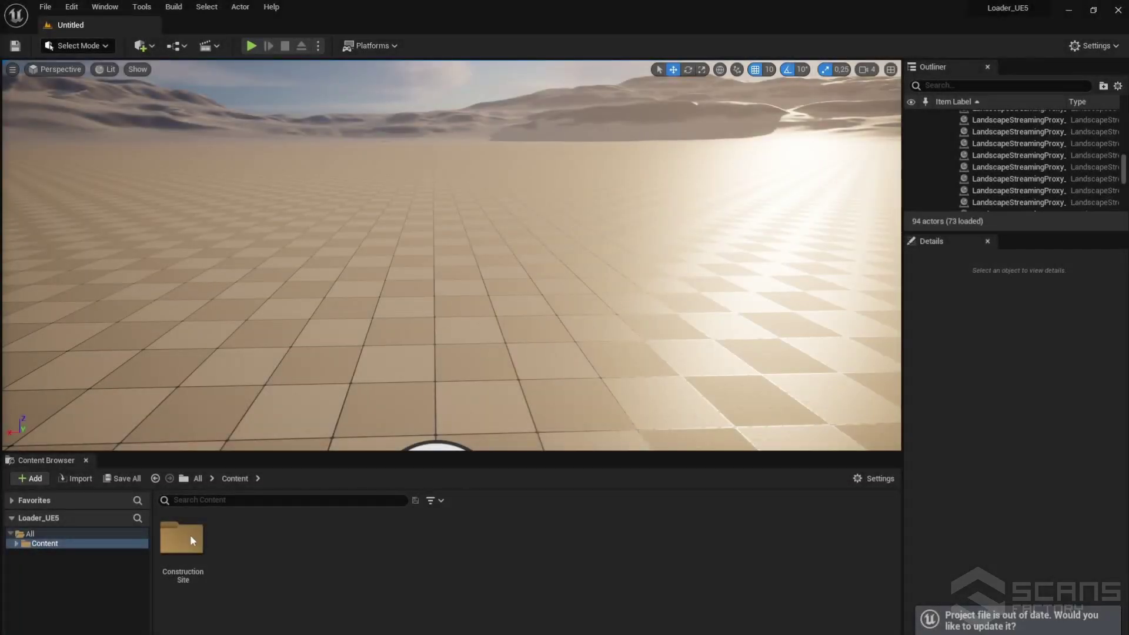
- Open the ConstructionSite_02_Demo_P level from the ConstructionSite Demo Maps folder
double_click(189, 535)
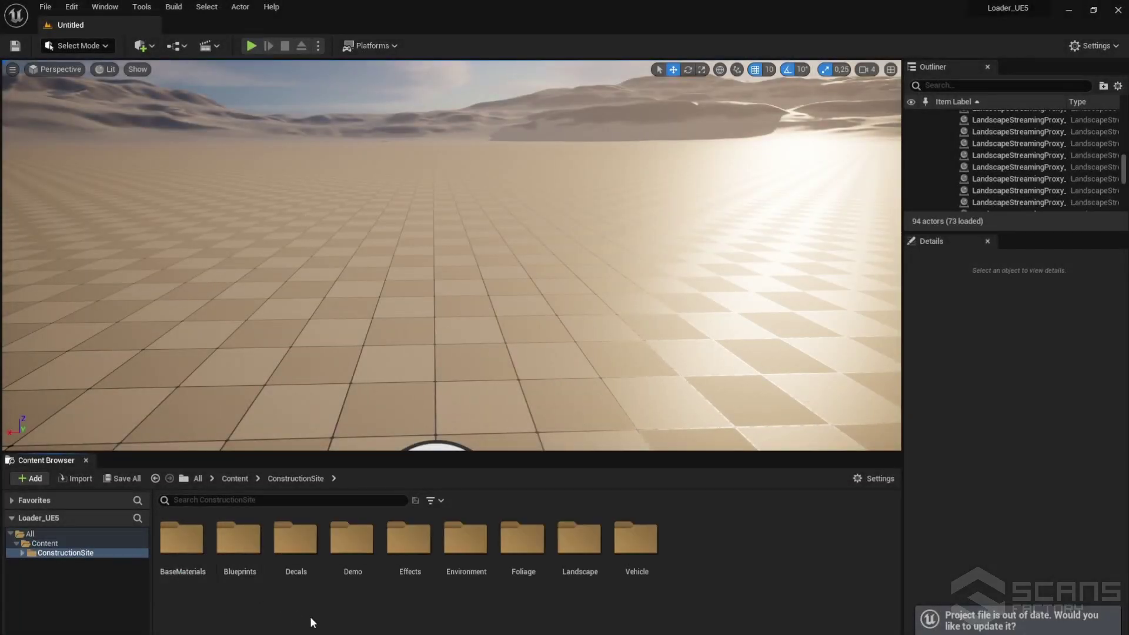
double_click(367, 556)
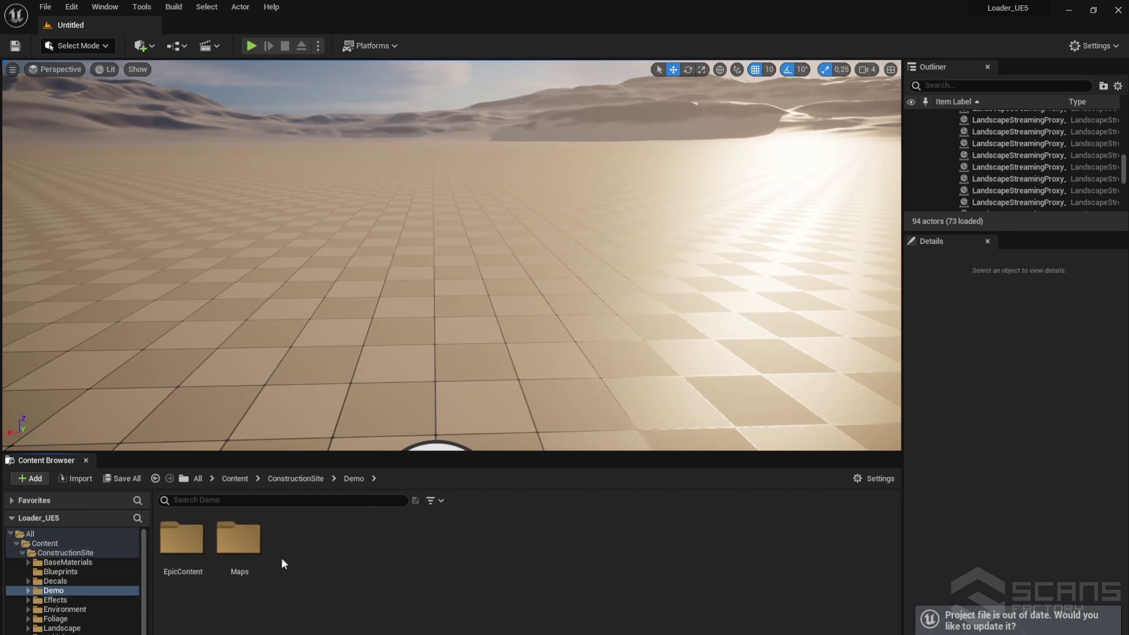
double_click(238, 540)
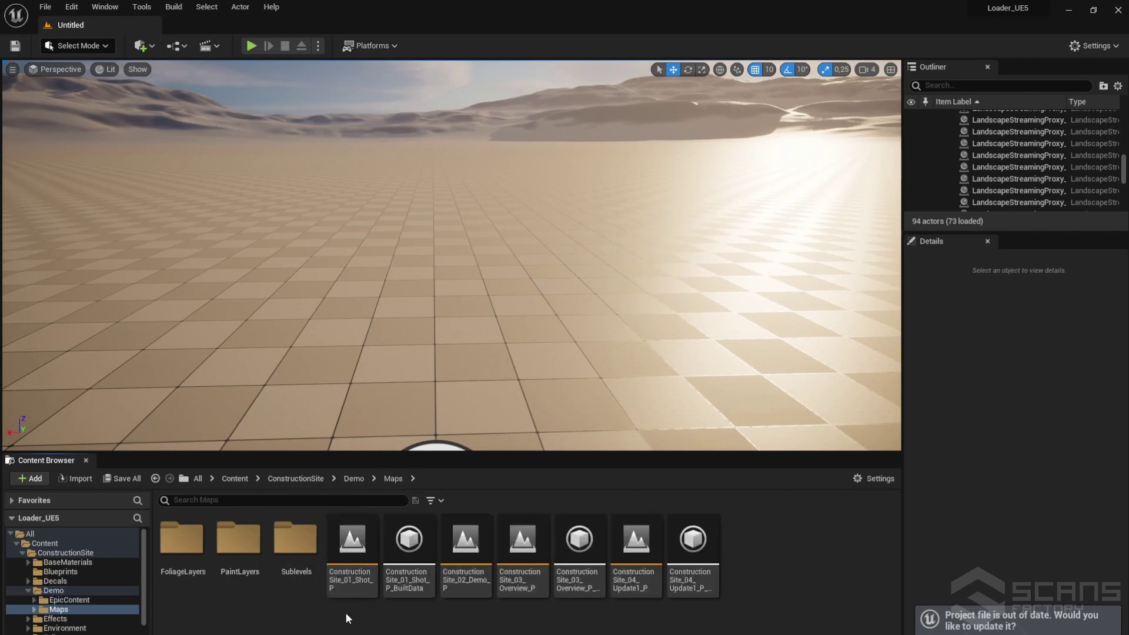
double_click(473, 545)
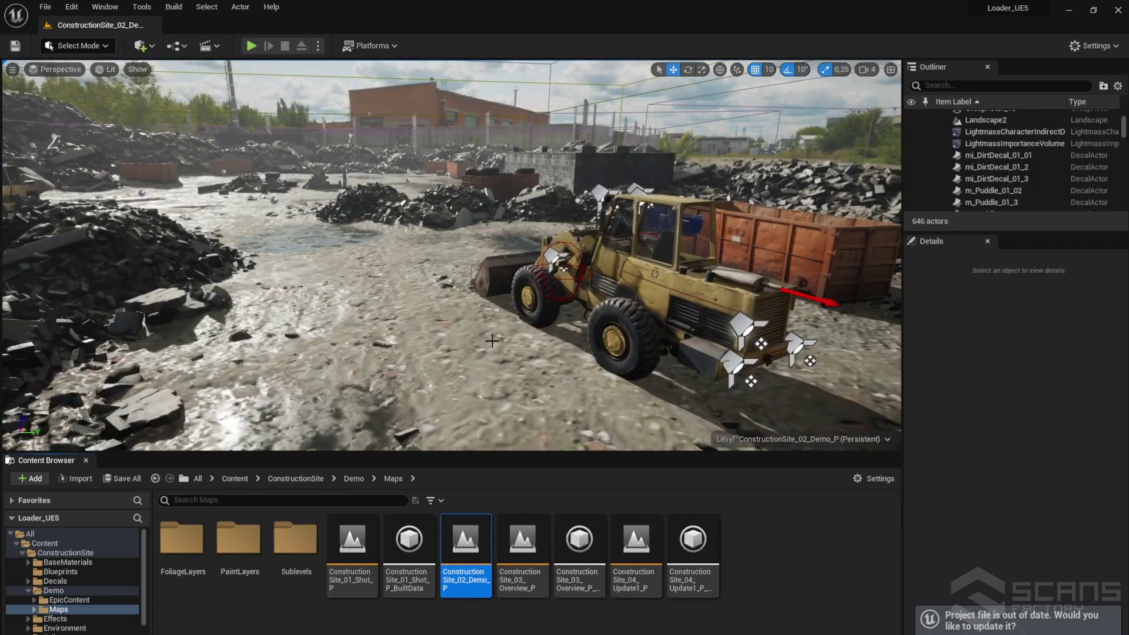
- Play the demo level, hide the controls overlay and switch to the loader's in-cab camera
left_click(251, 46)
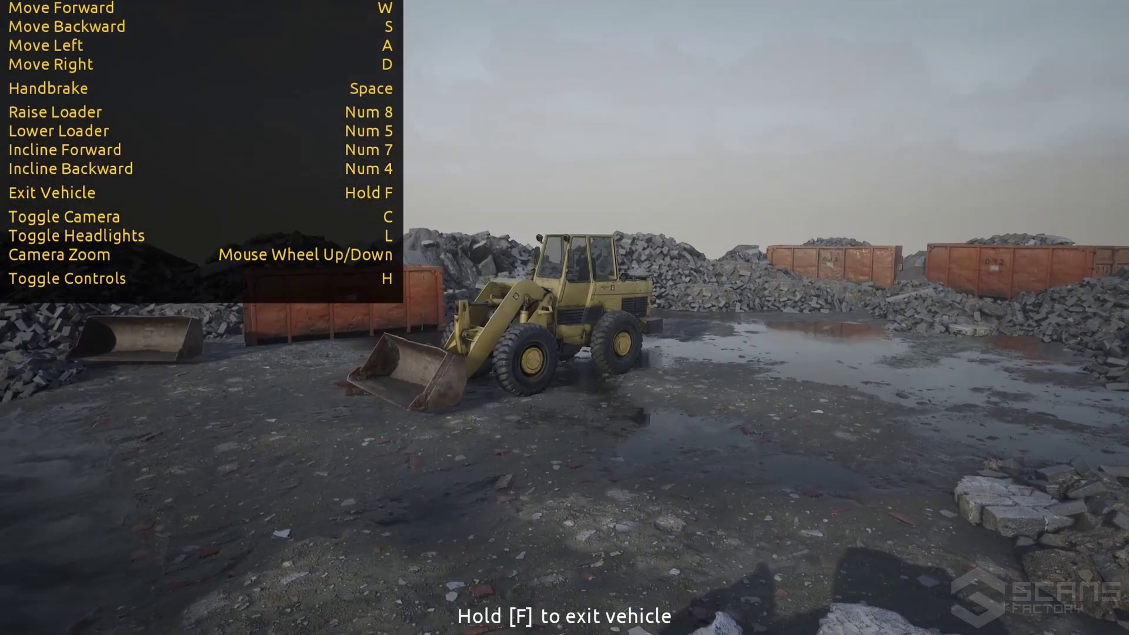
key("h")
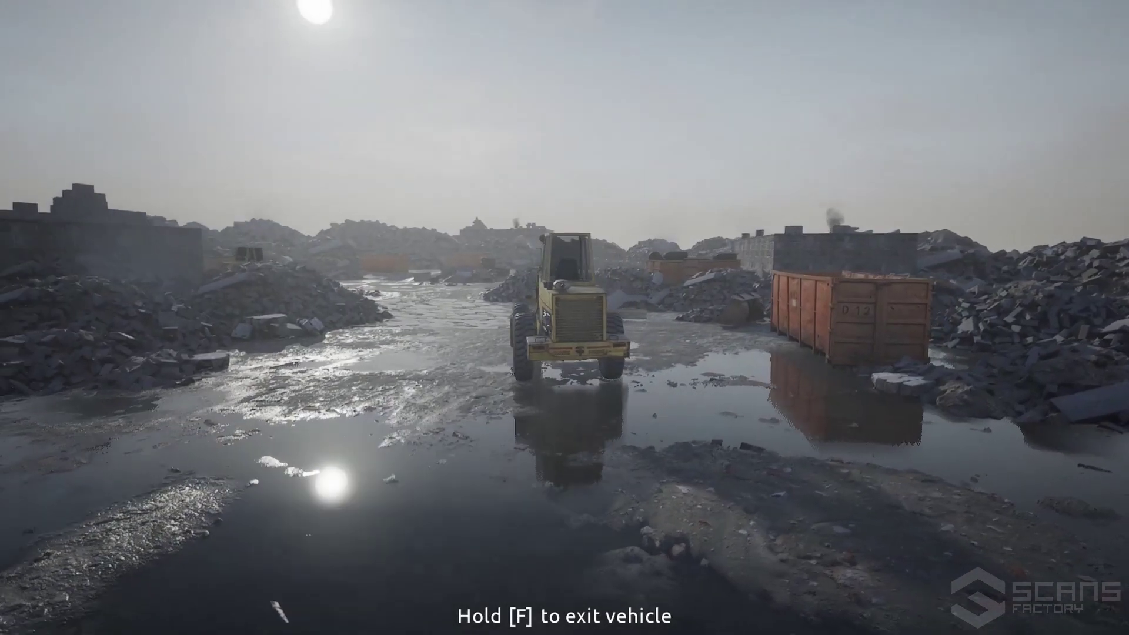
key("Tab")
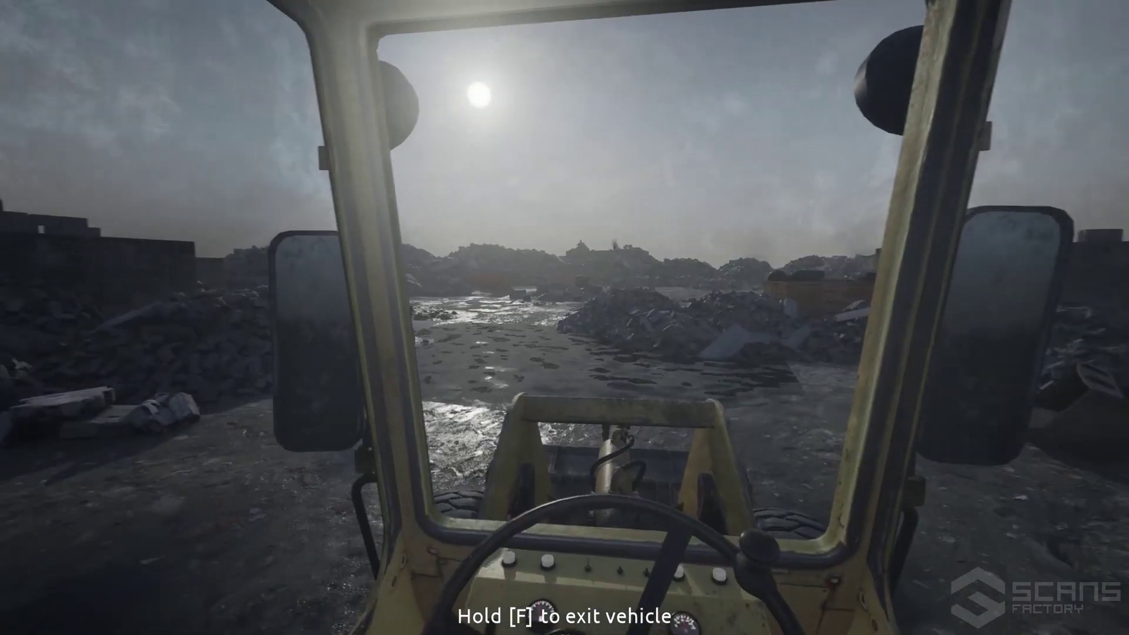